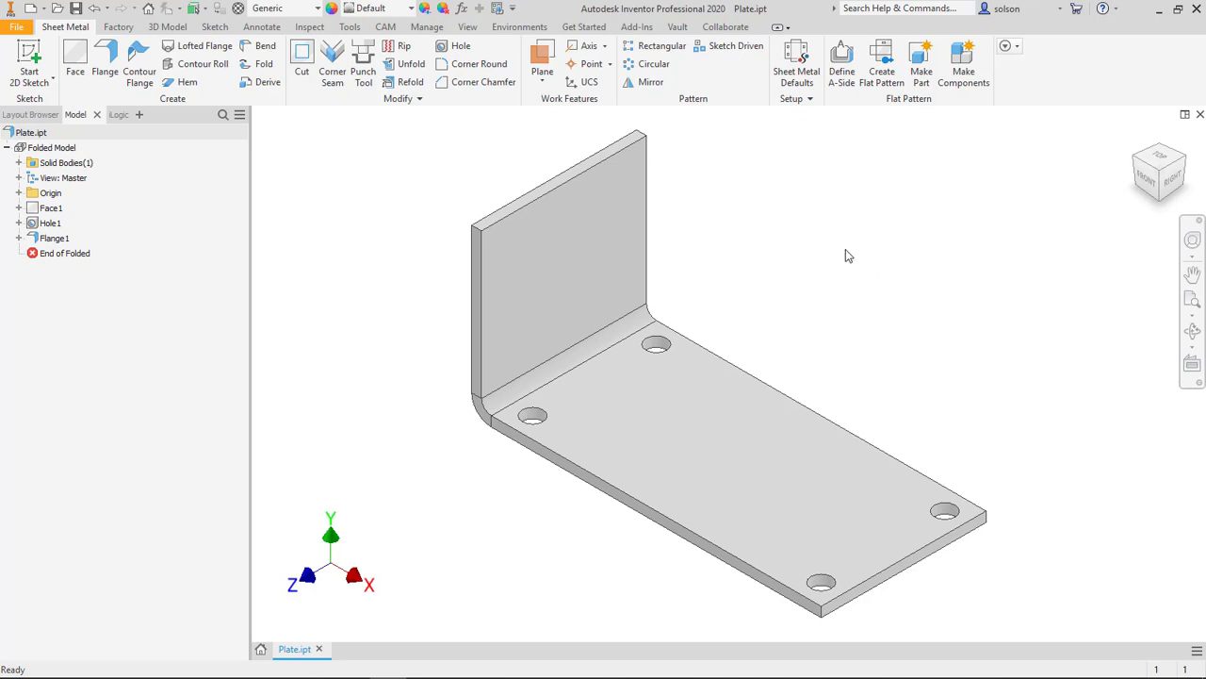
Step: Open the CAD World project's settings and expand Options to see 5 old versions kept on save
click(586, 28)
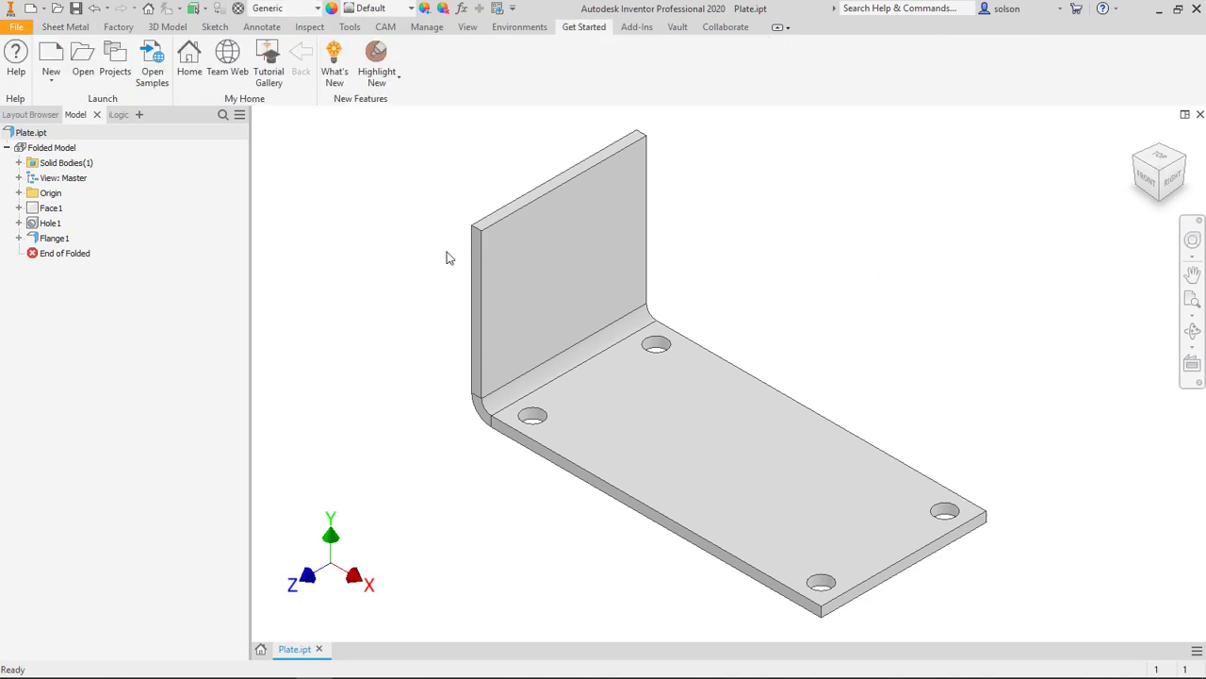
click(120, 62)
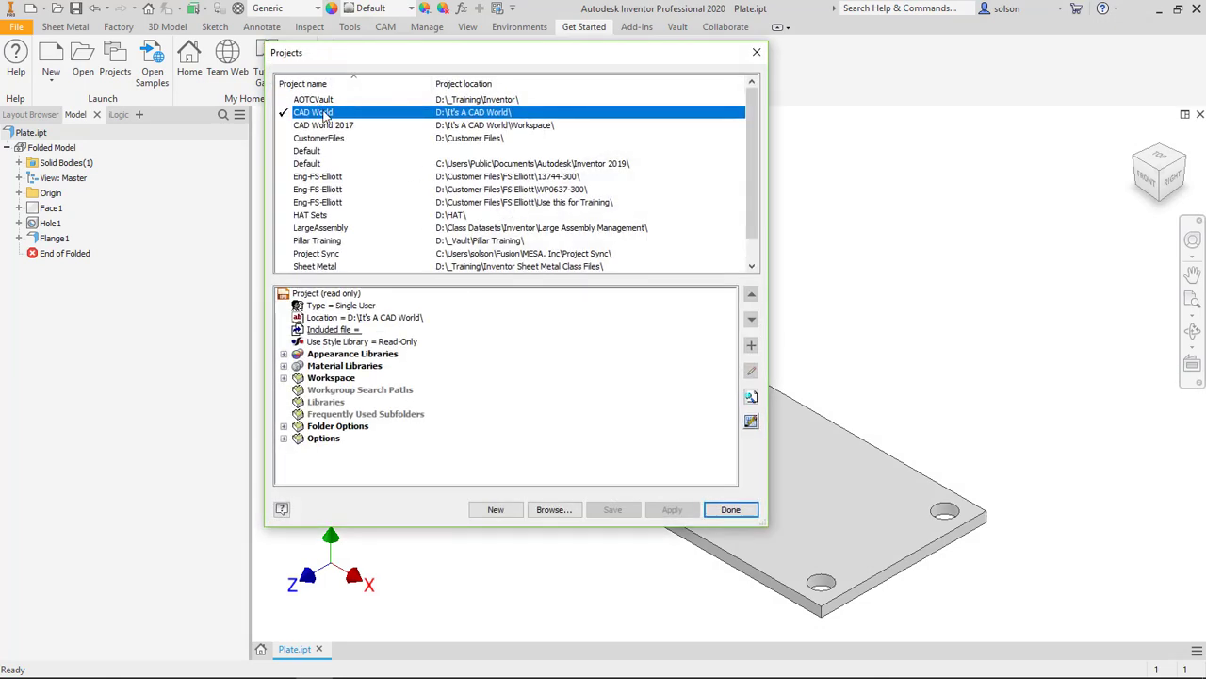
click(283, 426)
click(284, 426)
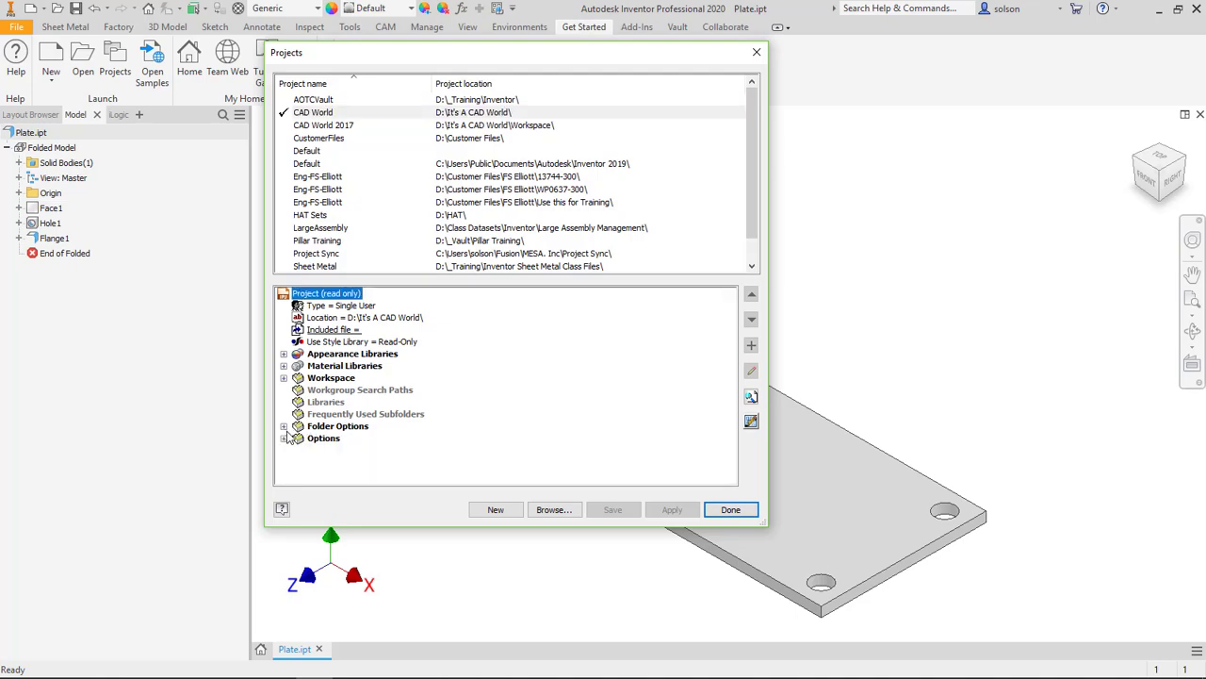
click(284, 439)
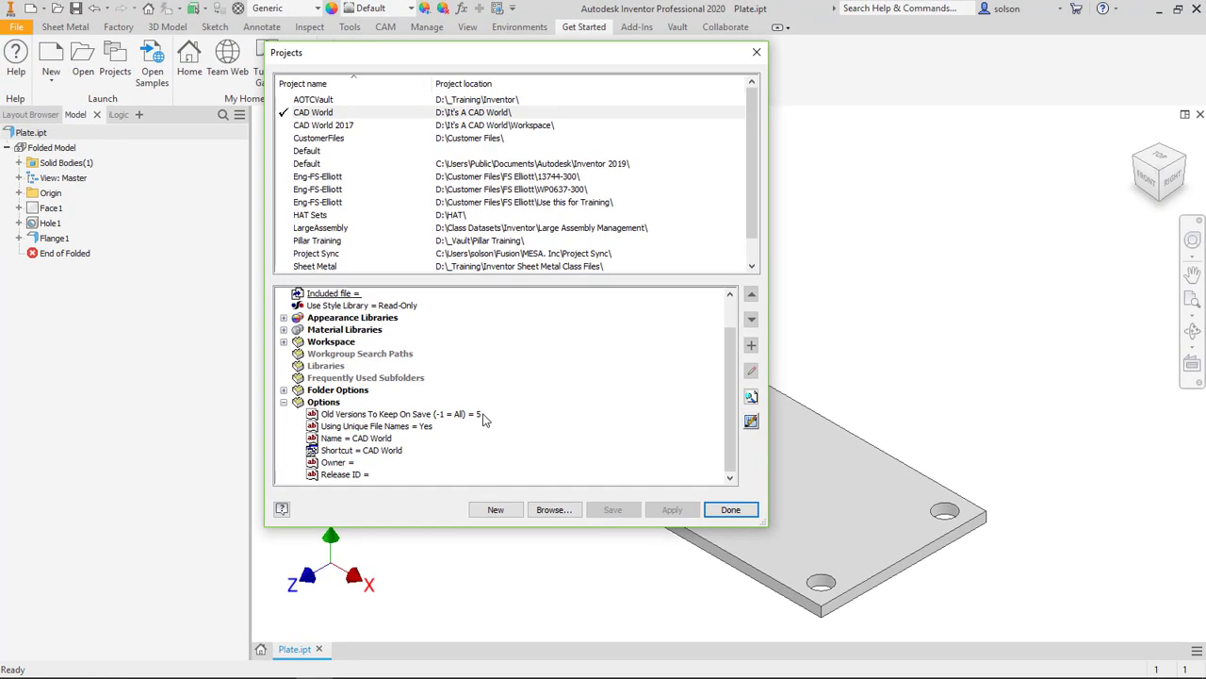
Step: Close the Projects dialog and bring the plate and Sheet Metal commands back into view
click(731, 509)
middle_drag(378, 114, 384, 160)
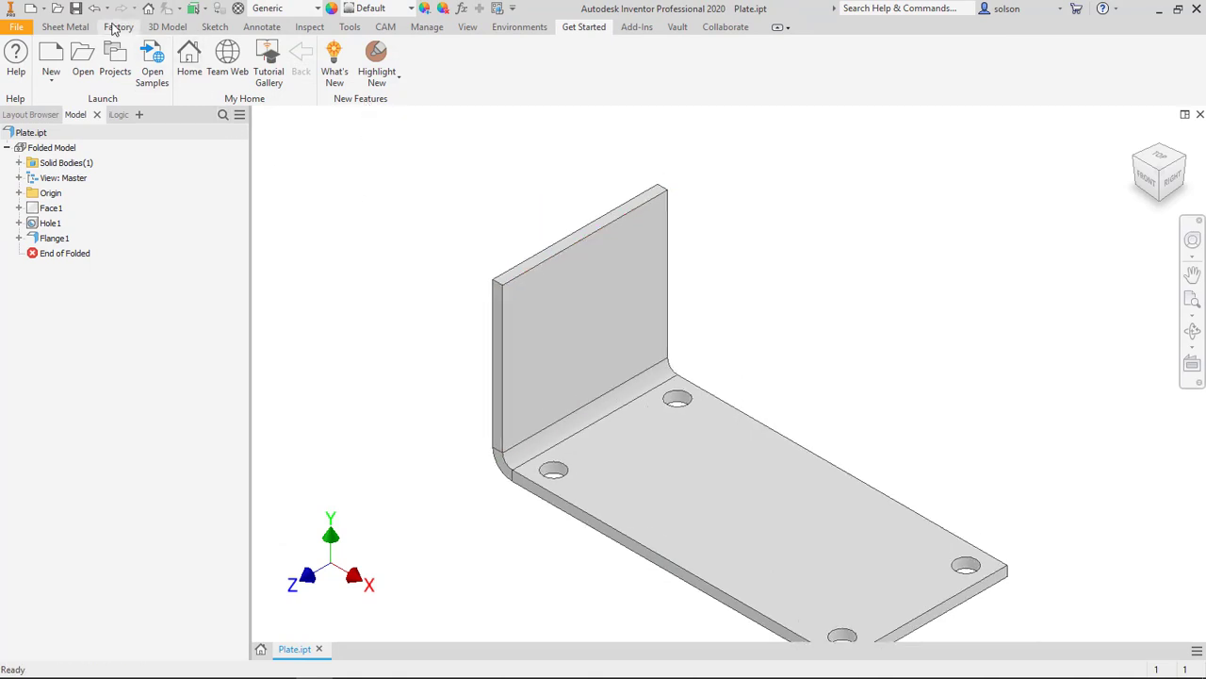
click(68, 27)
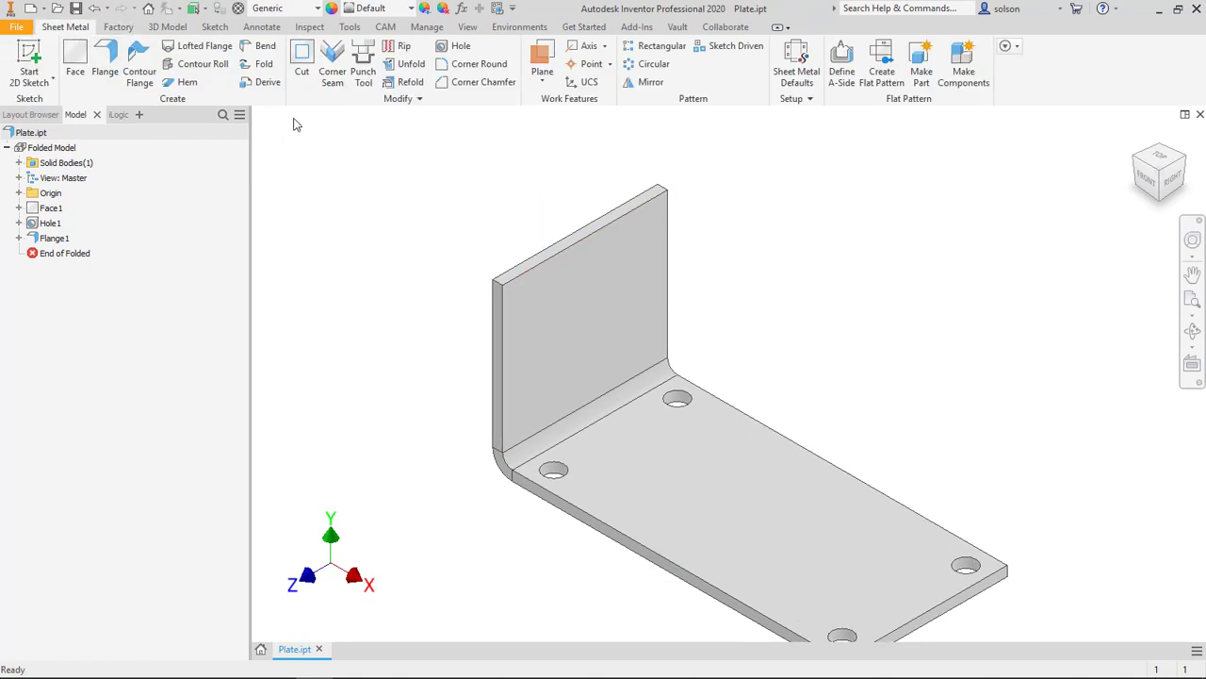
Step: Add a 0.25 in Corner Chamfer to both top corners of the upright flange
click(477, 83)
scroll(493, 277, up, 5)
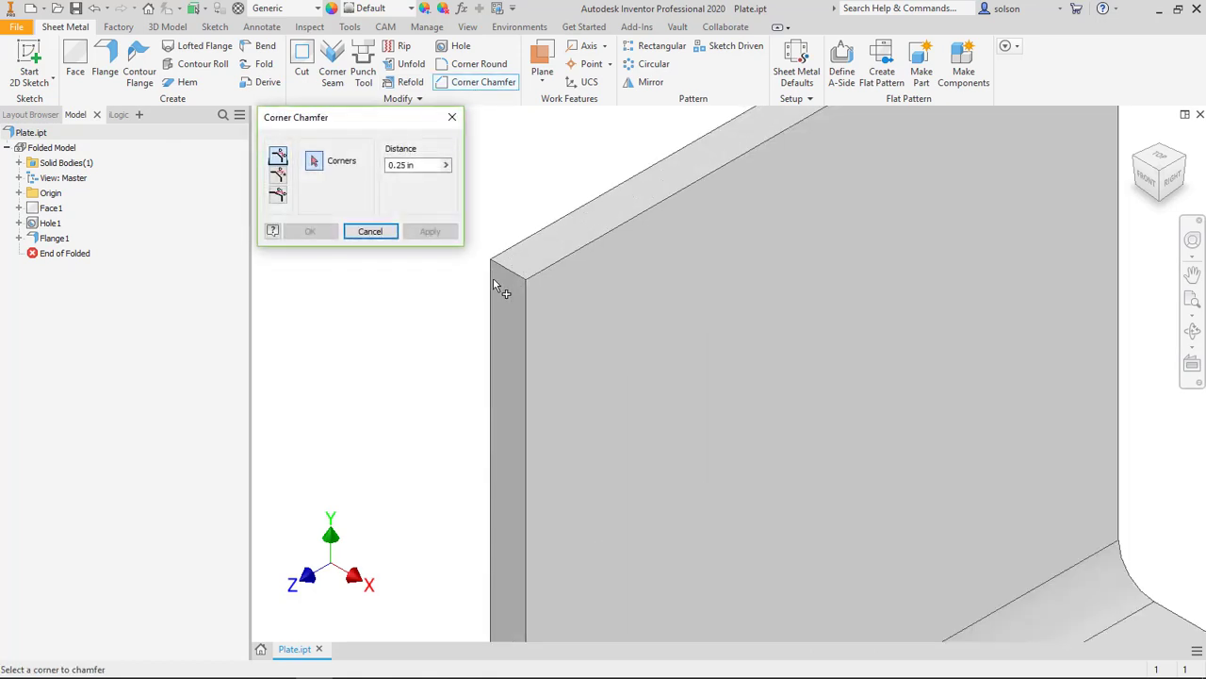
click(502, 299)
scroll(638, 289, down, 5)
scroll(557, 283, up, 6)
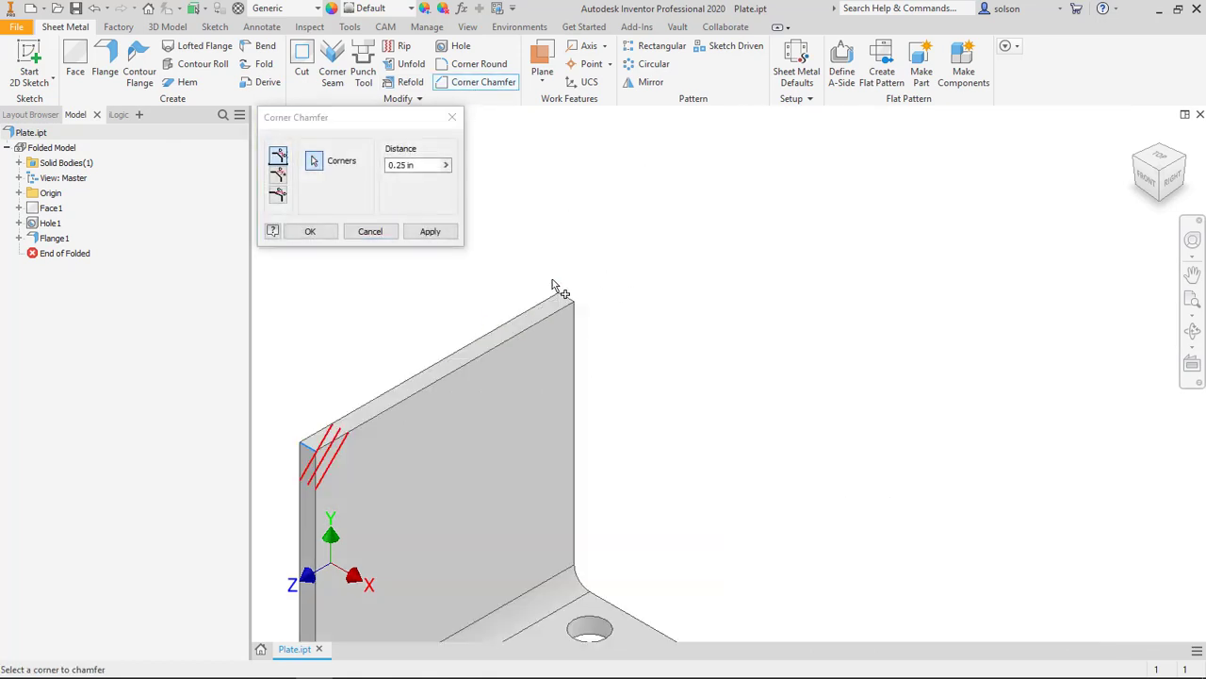
click(645, 317)
scroll(645, 316, down, 5)
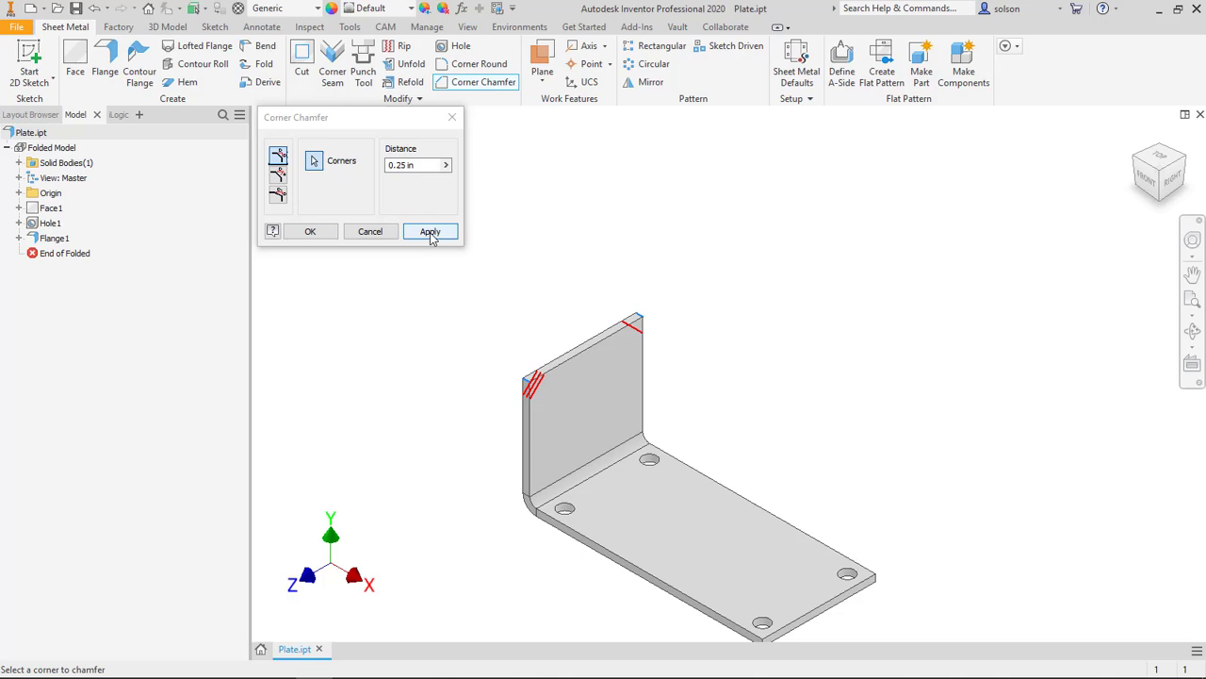
click(426, 232)
click(369, 232)
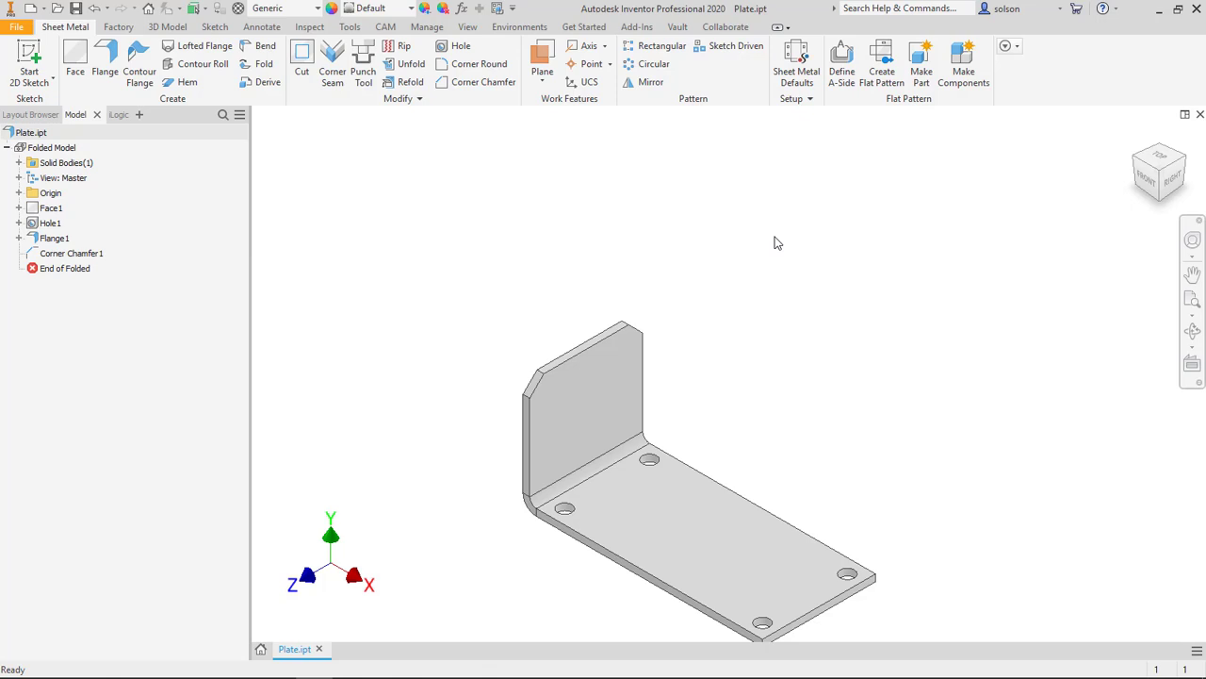
Step: Close Plate.ipt saving the chamfer, then select Plate.0003.ipt in the OldVersions folder
click(1200, 114)
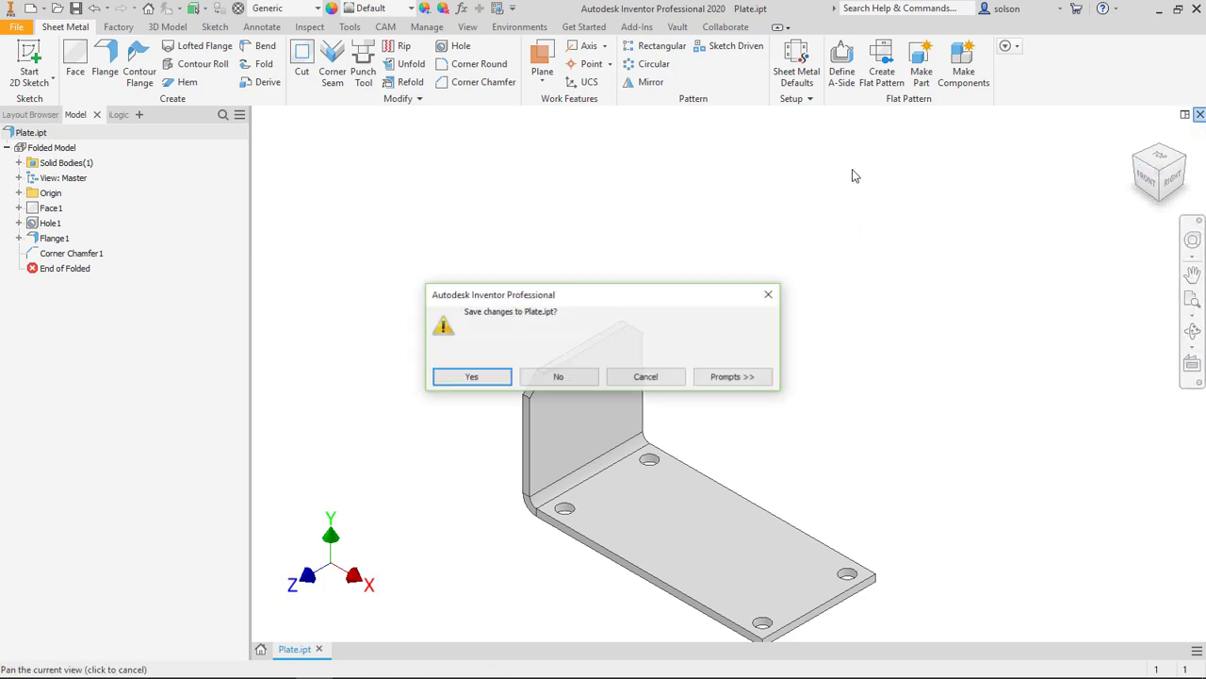
click(487, 378)
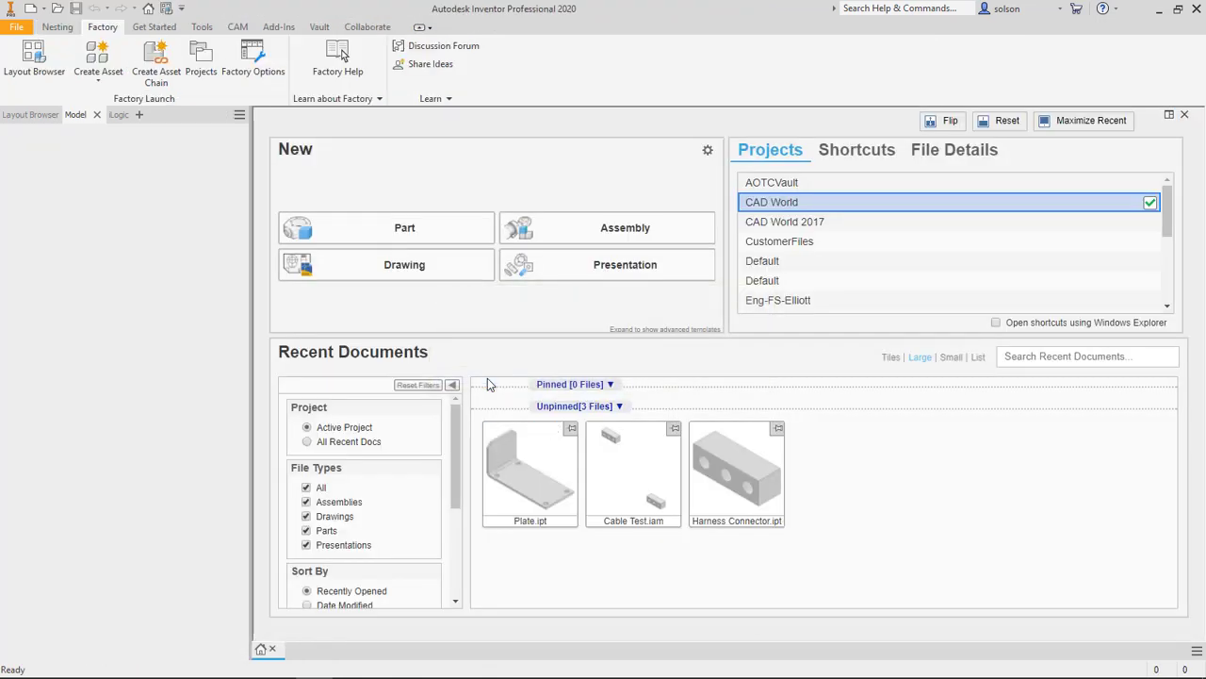
click(58, 7)
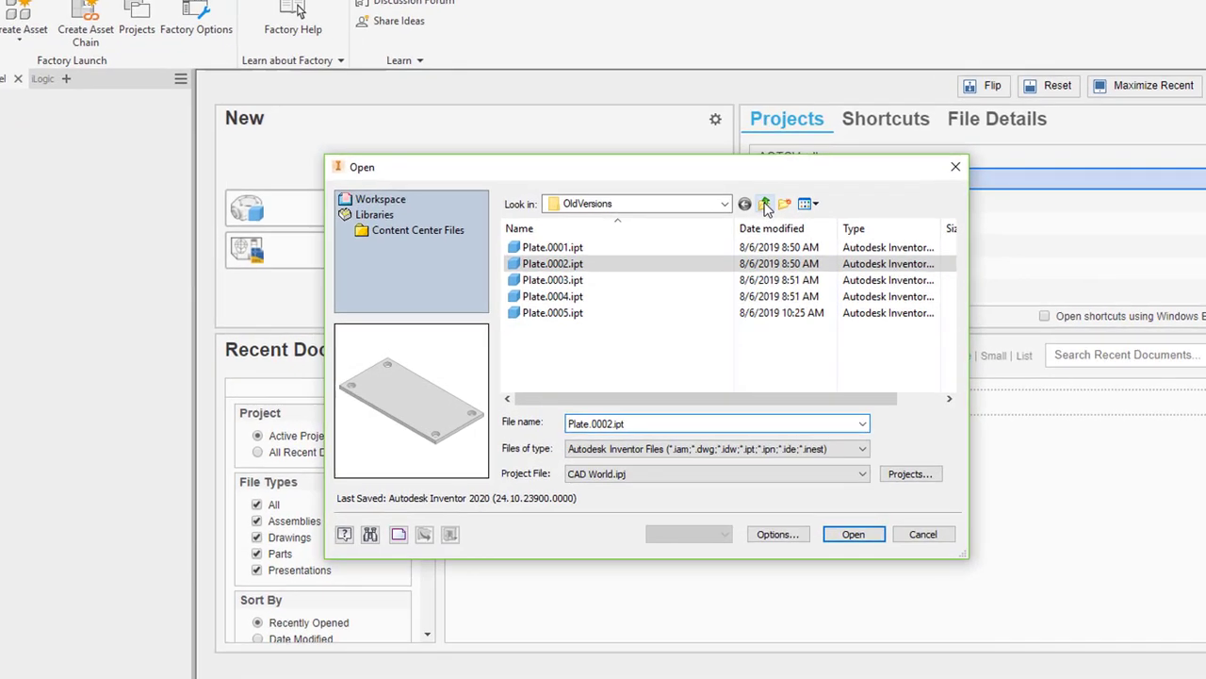
click(750, 224)
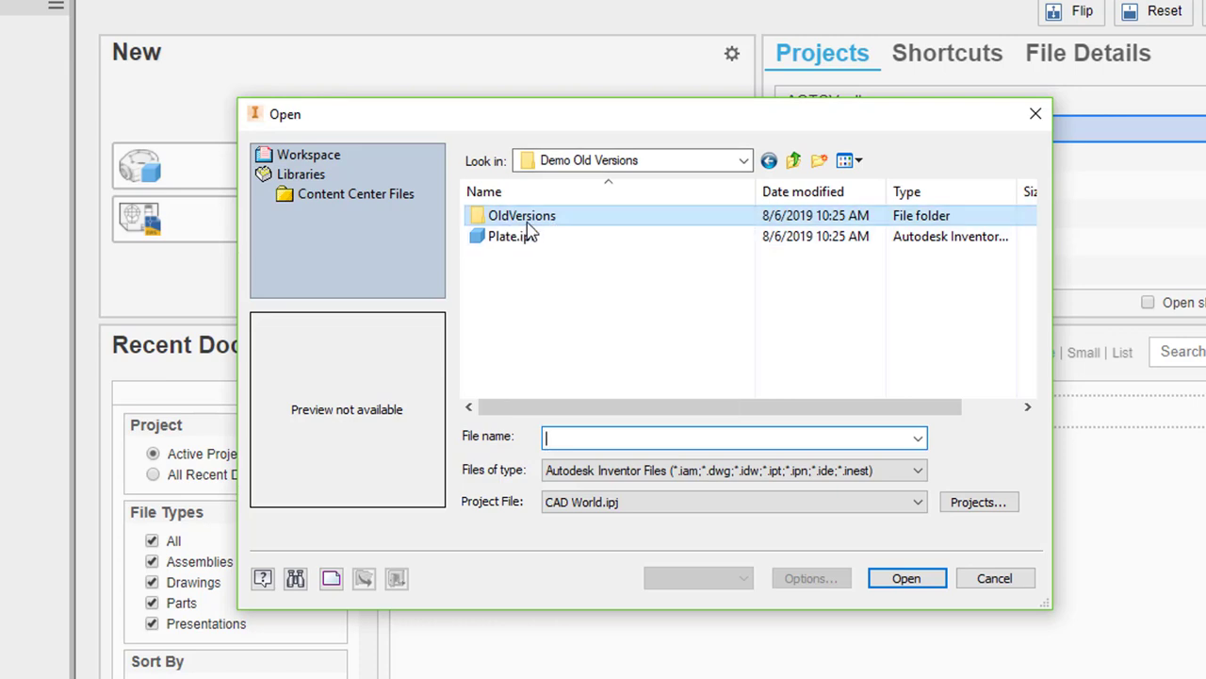
double_click(524, 217)
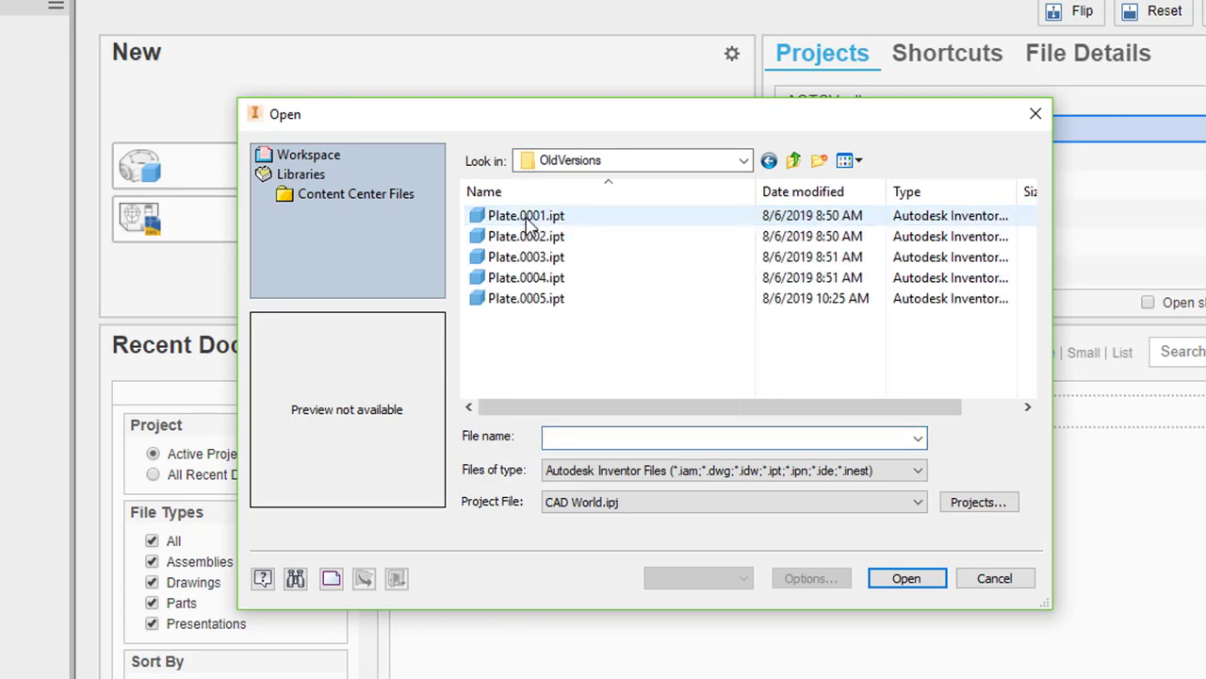
click(586, 266)
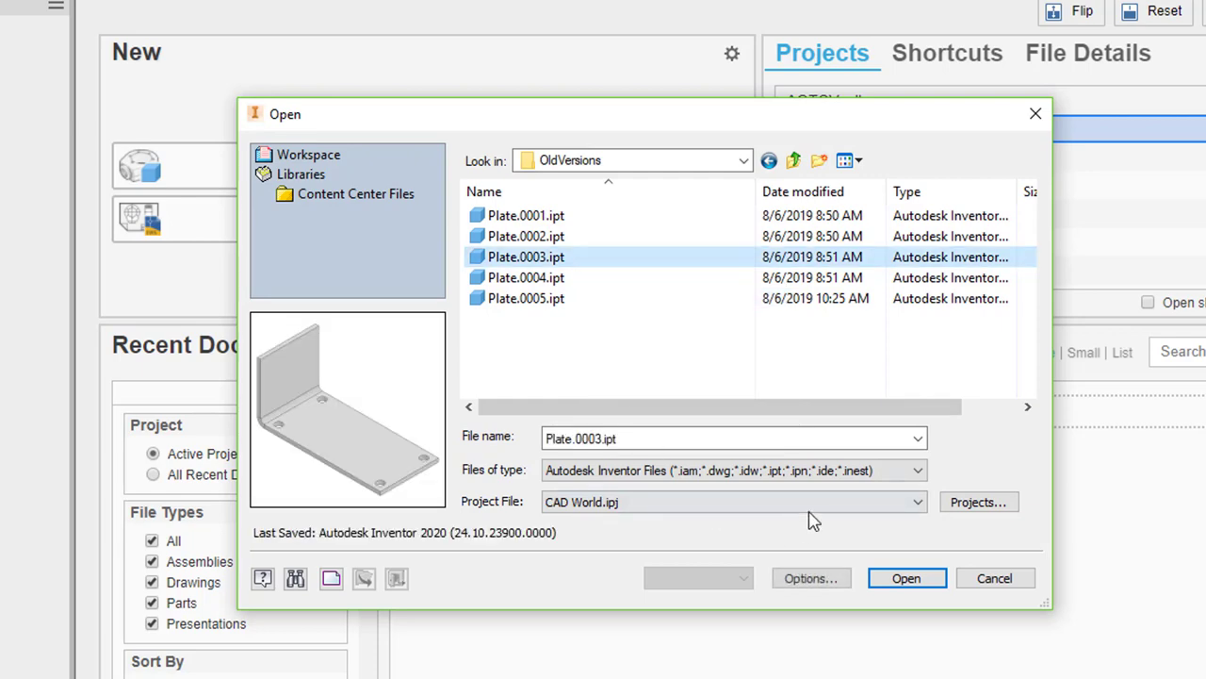
Step: Open Plate.0003.ipt using 'Open old version (Save not allowed)'
click(876, 577)
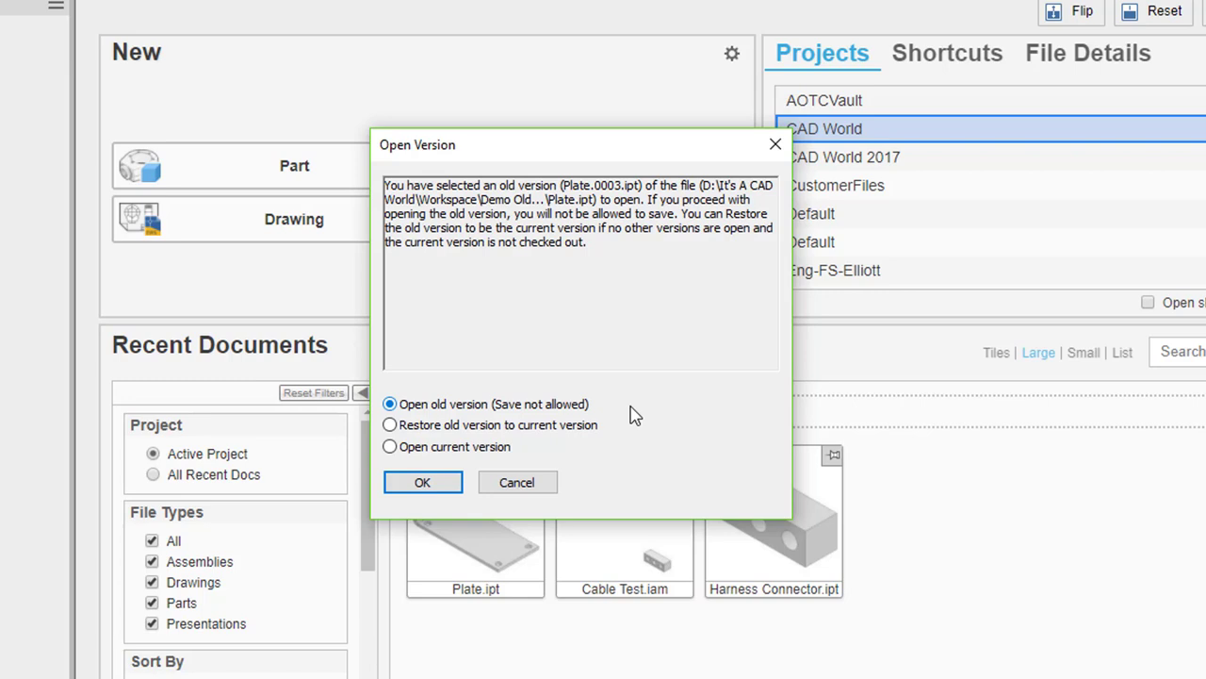
click(442, 484)
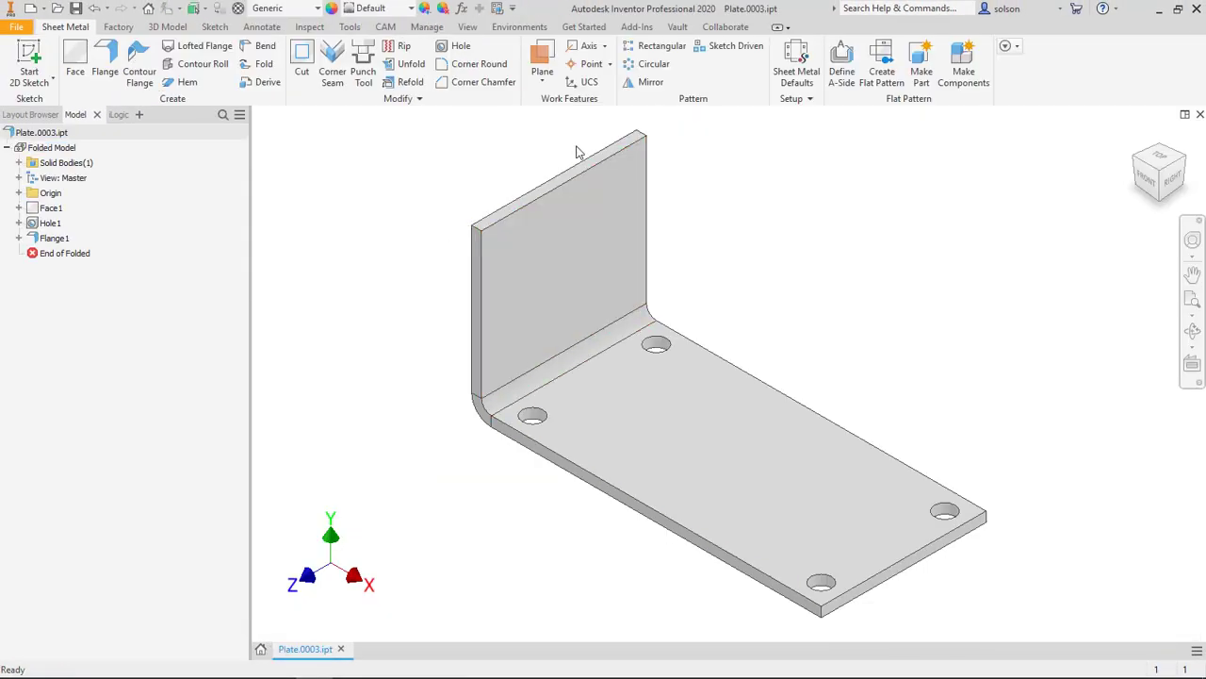
Step: Close Plate.0003.ipt, reopen it and choose 'Restore old version to current version'
click(1200, 114)
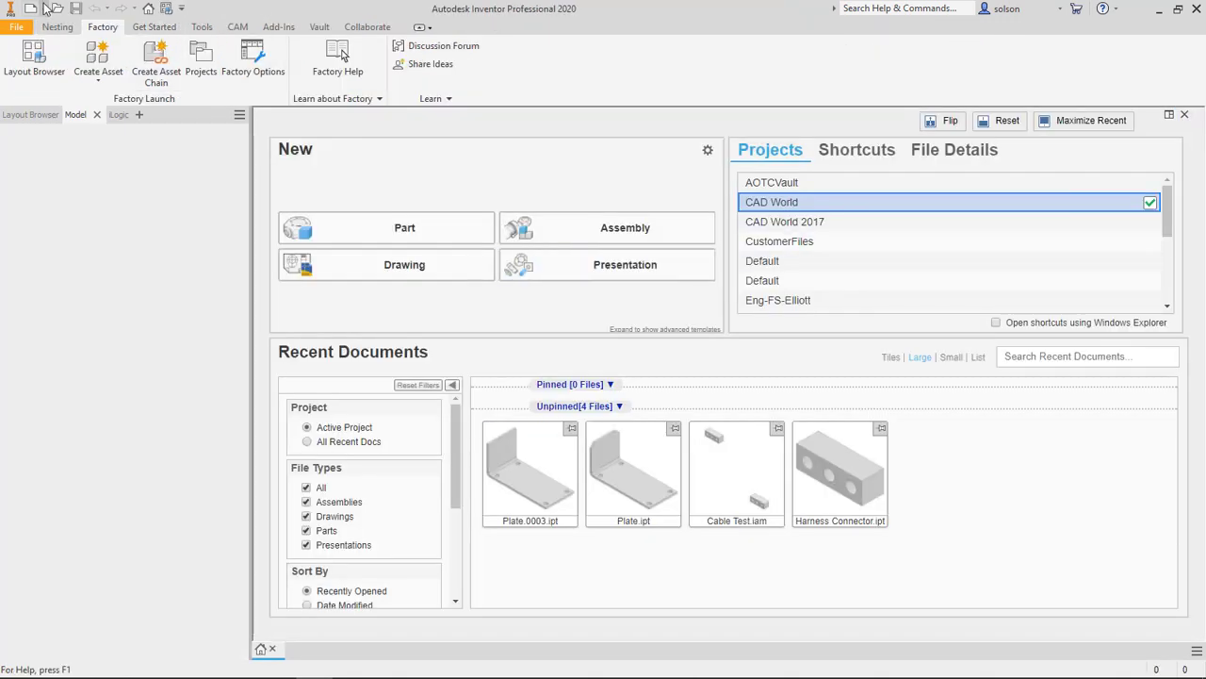
key(ctrl+o)
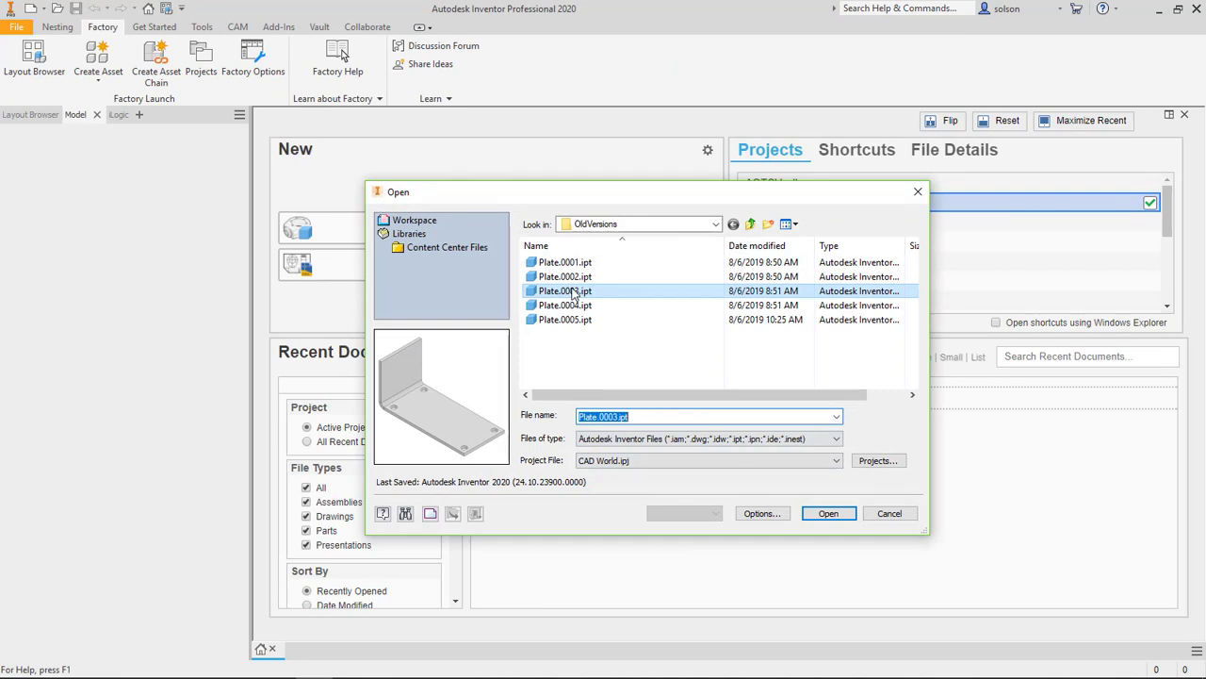
click(565, 290)
click(821, 515)
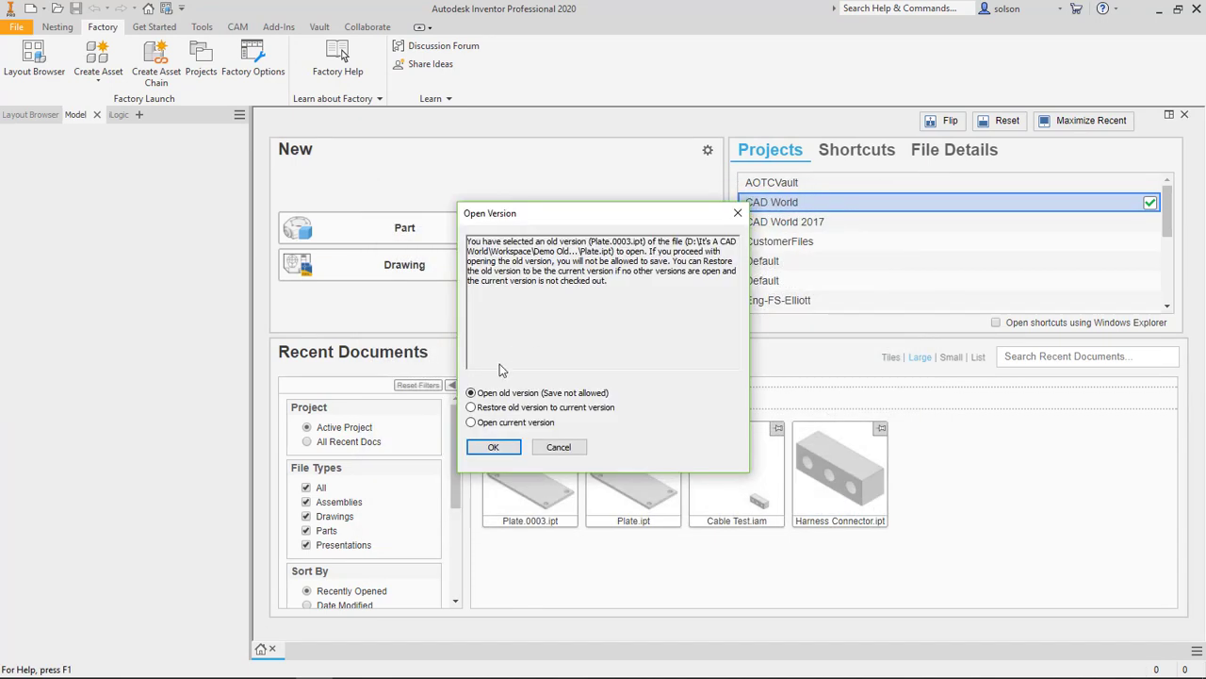
click(471, 407)
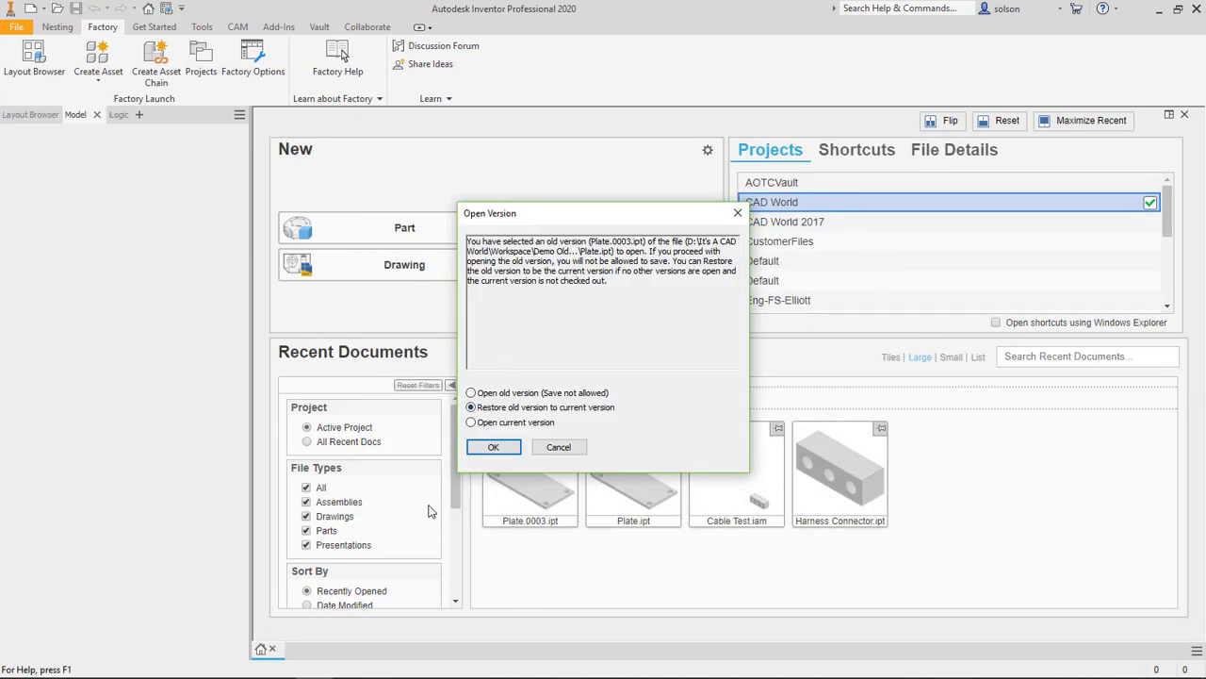
click(495, 448)
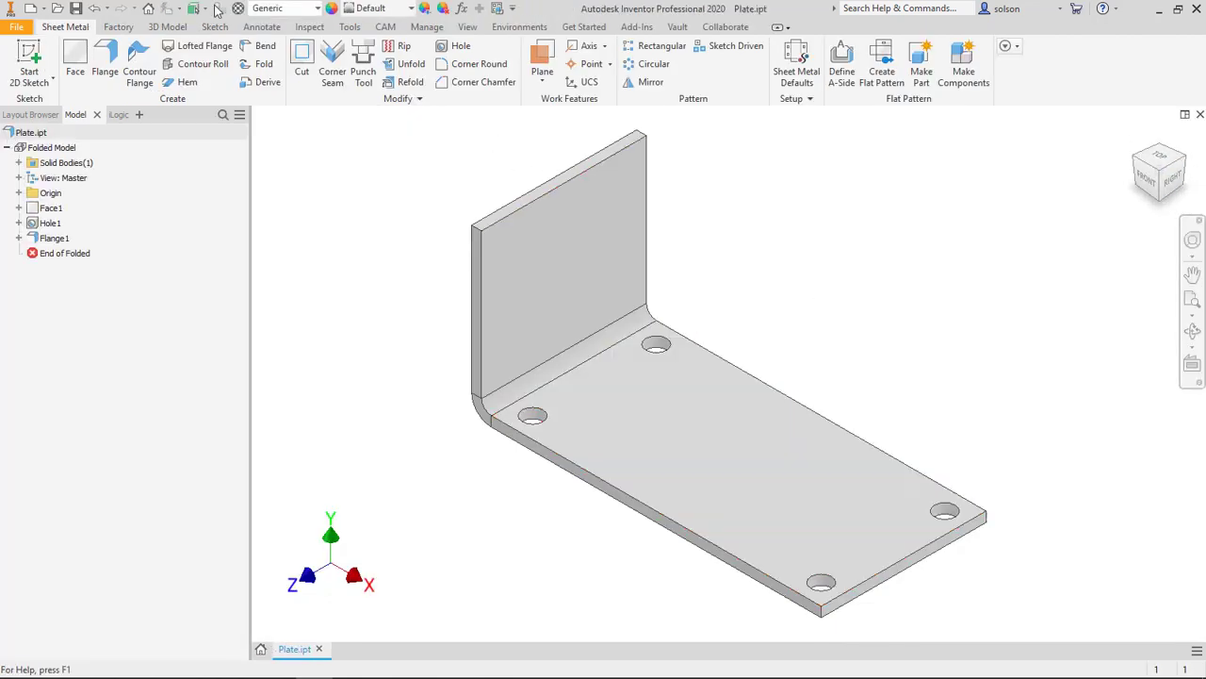
click(57, 9)
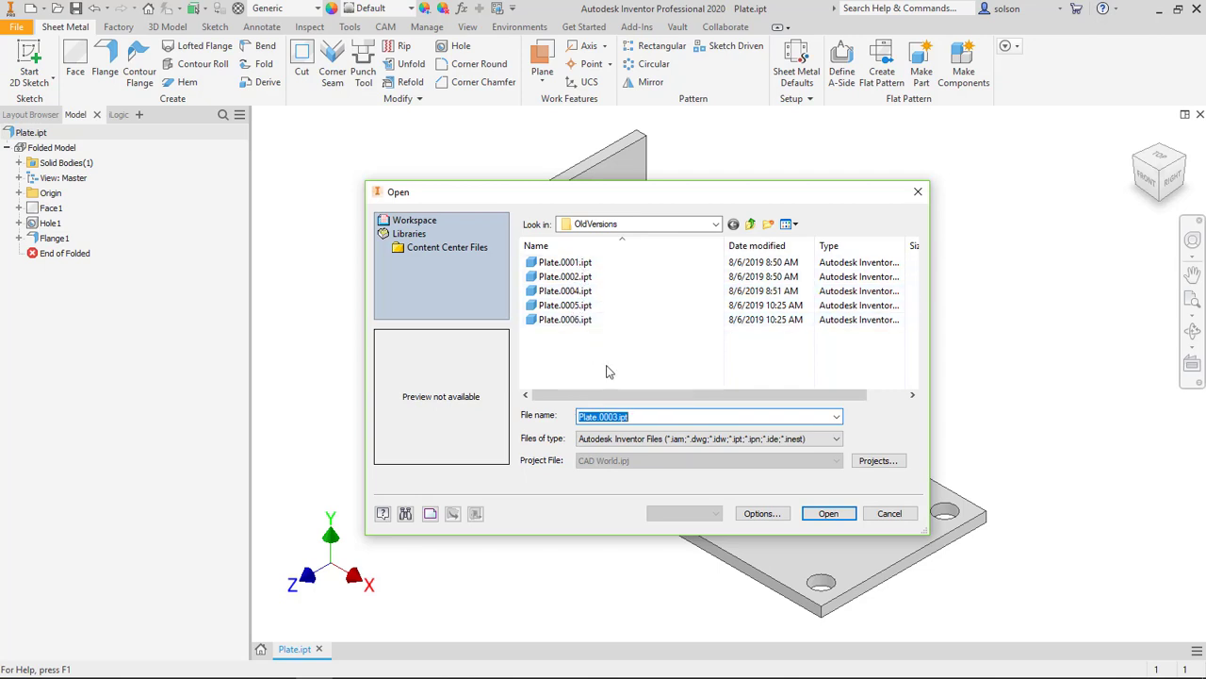
click(890, 517)
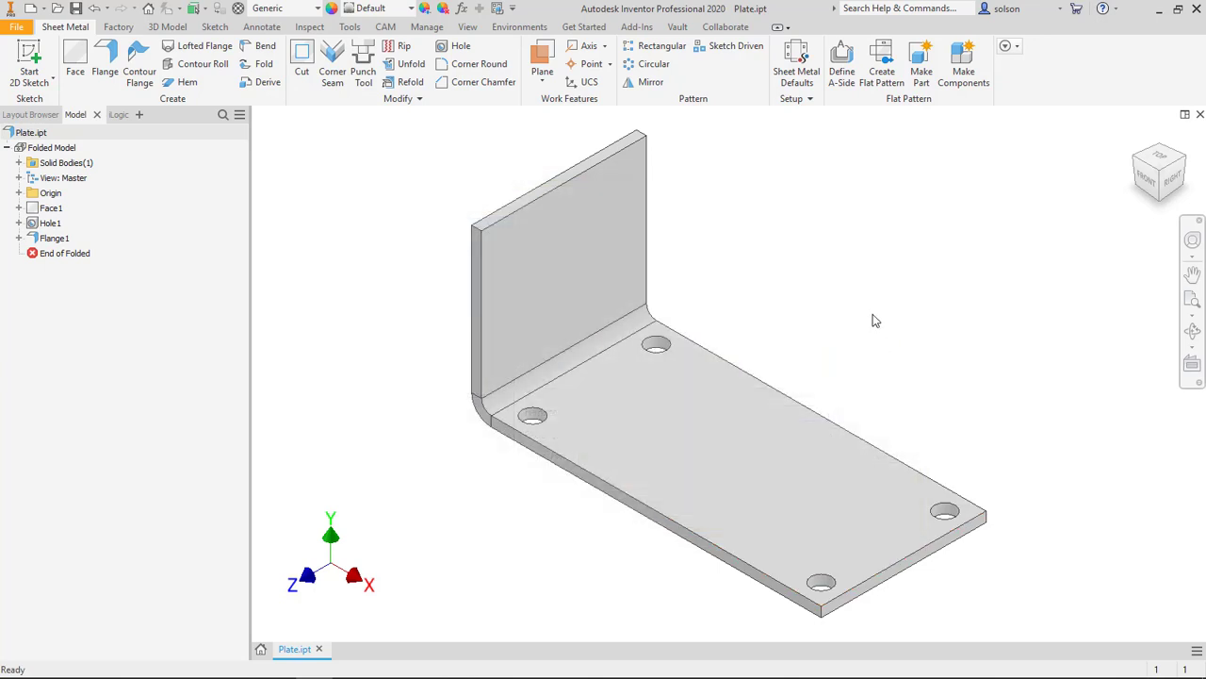